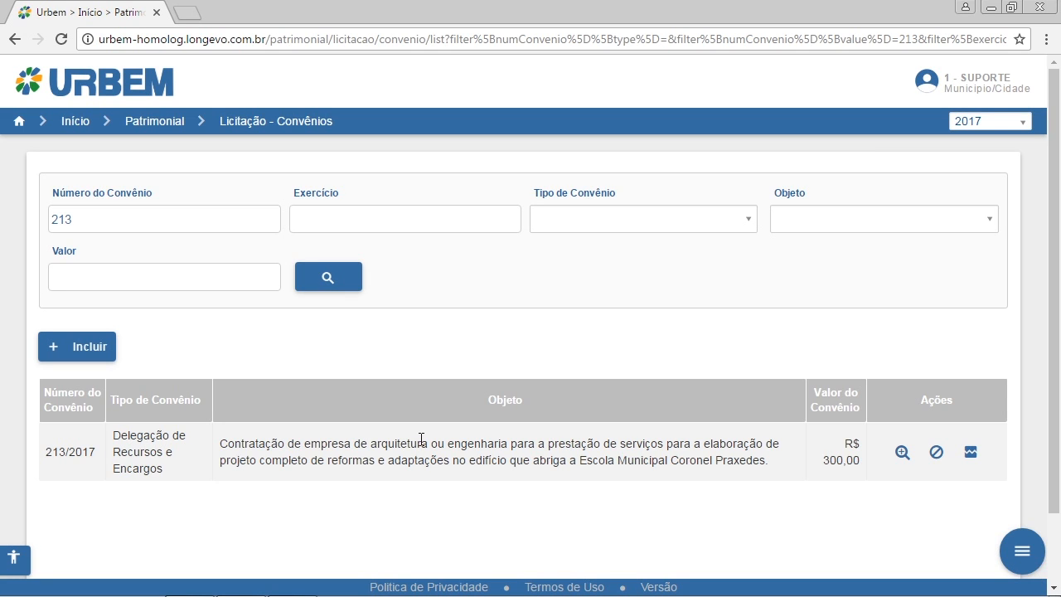
- Start a new convênio with number 4789 and set its type to Transferência Voluntária
click(96, 349)
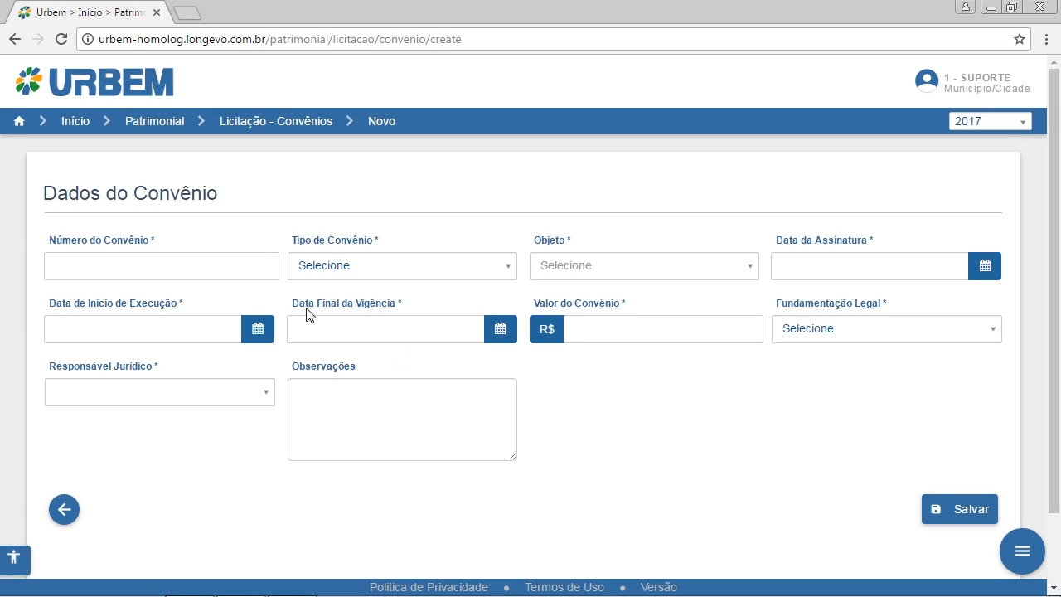
triple_click(69, 201)
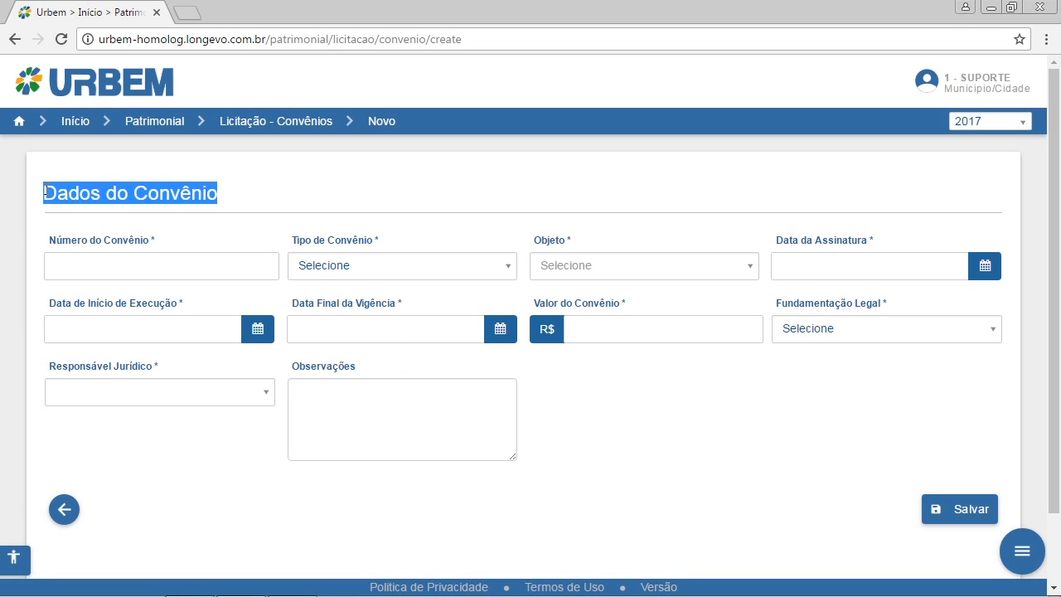
click(212, 235)
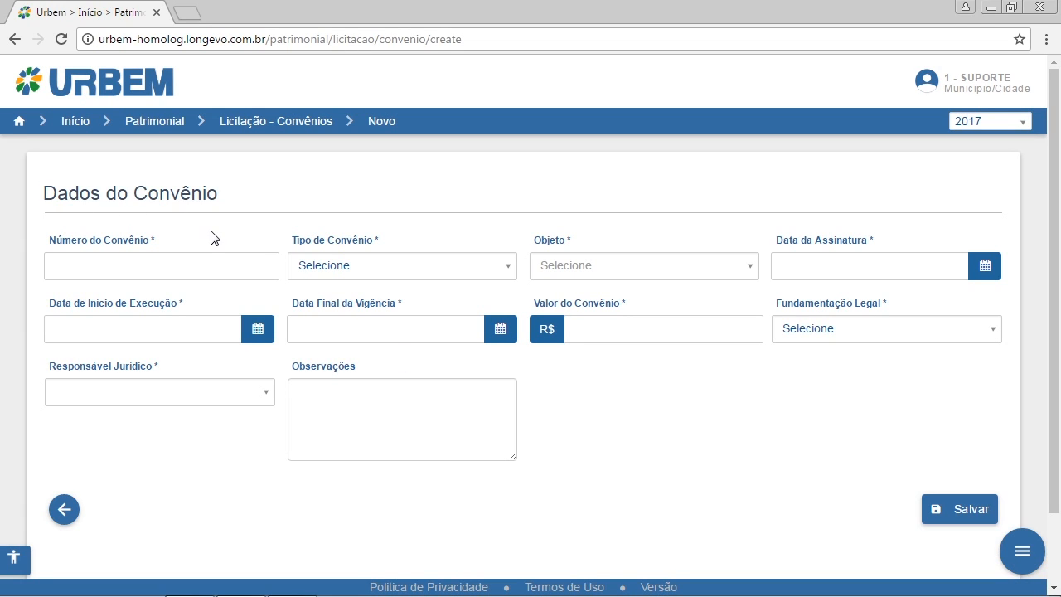
click(189, 269)
text(478)
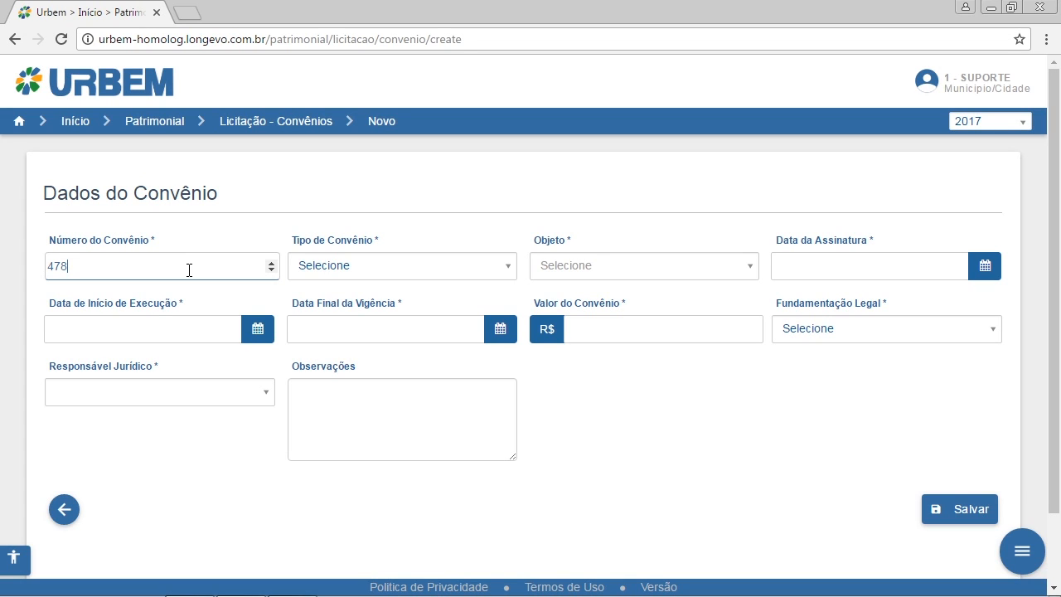
text(9)
click(389, 267)
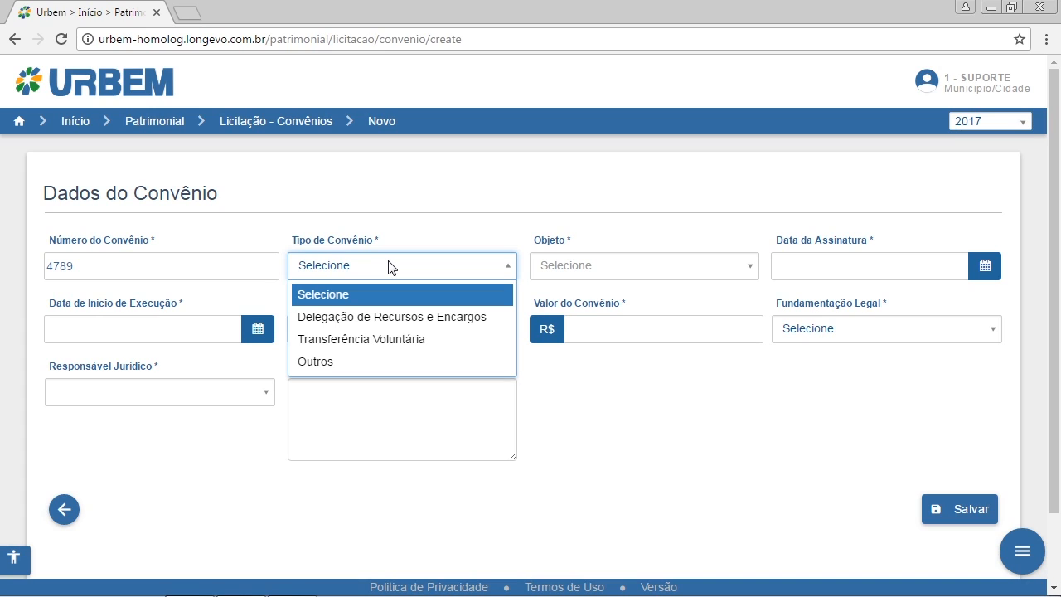
click(370, 343)
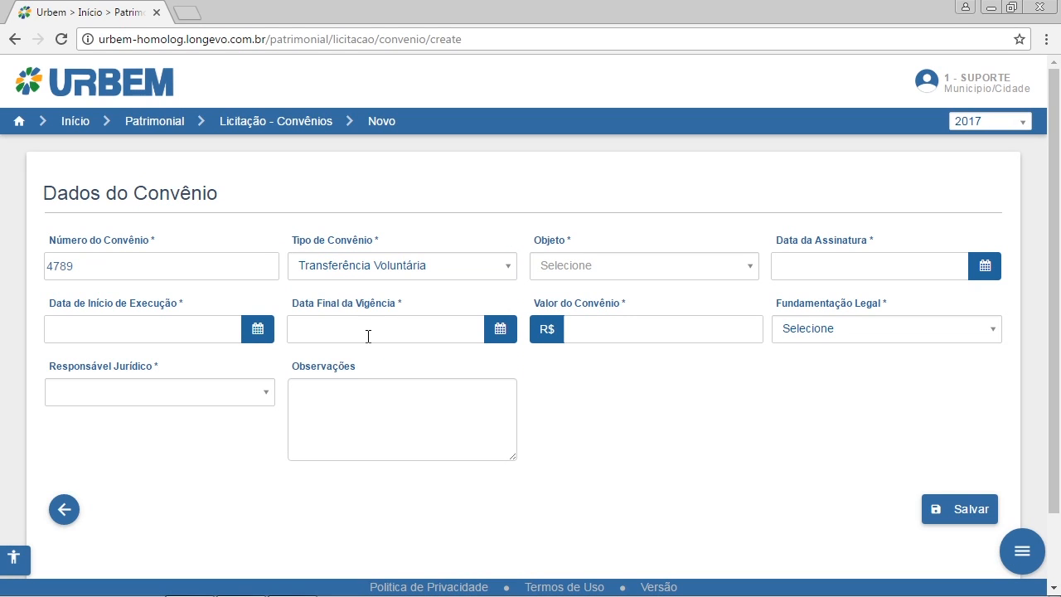
- Search the convênio objects for "material" and select MATERIAL DE HIGIENE E LIMPEZA
click(585, 282)
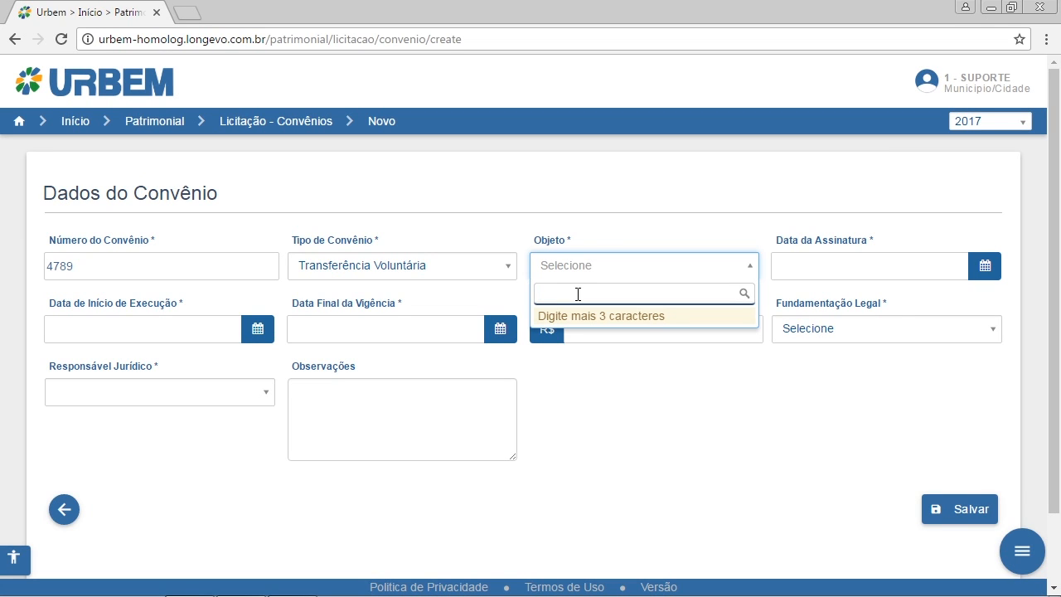
text(mate)
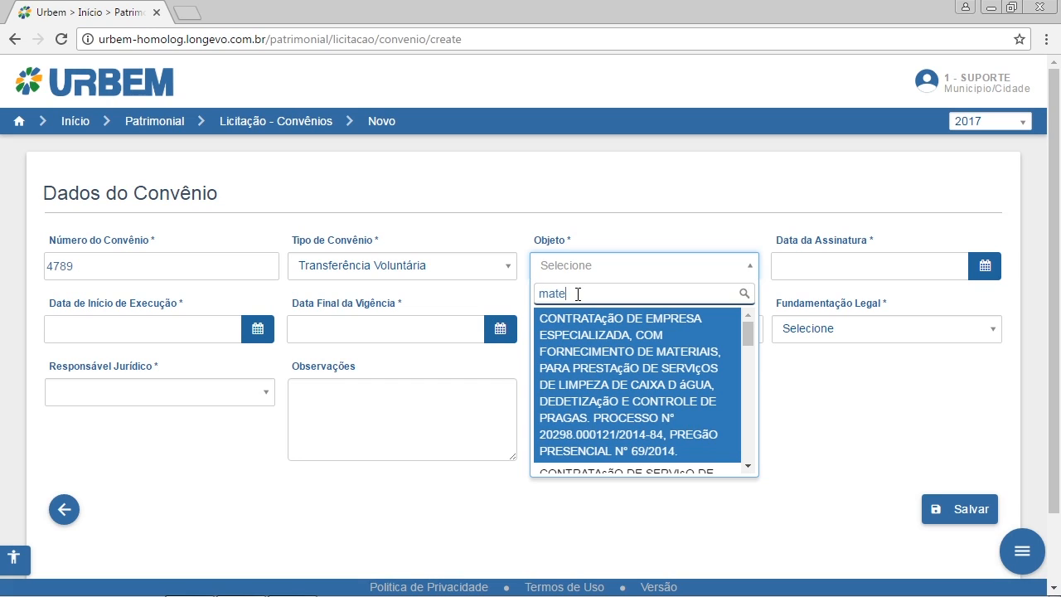
text(rial)
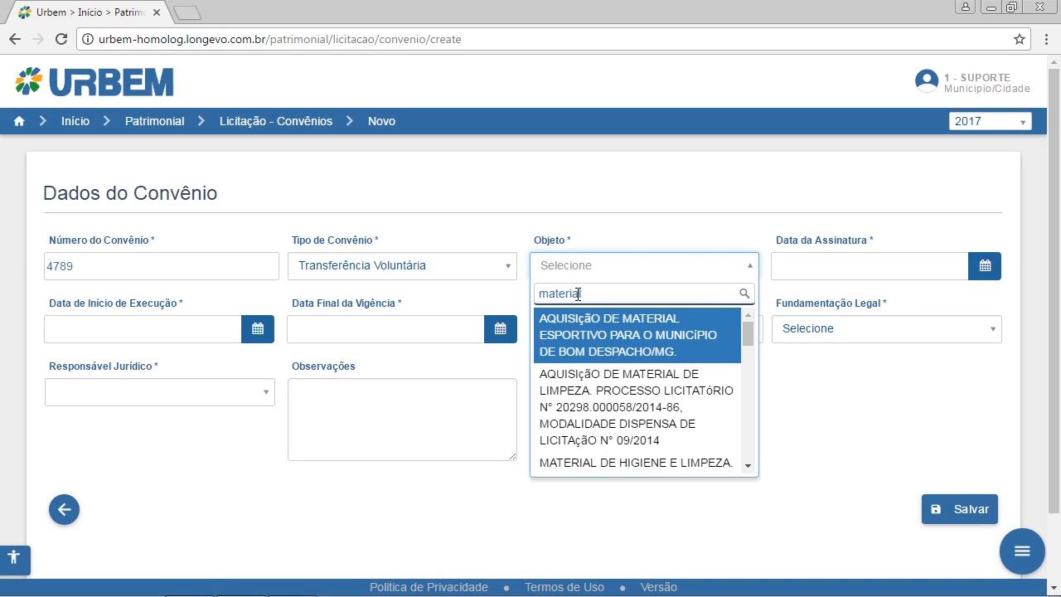
click(626, 462)
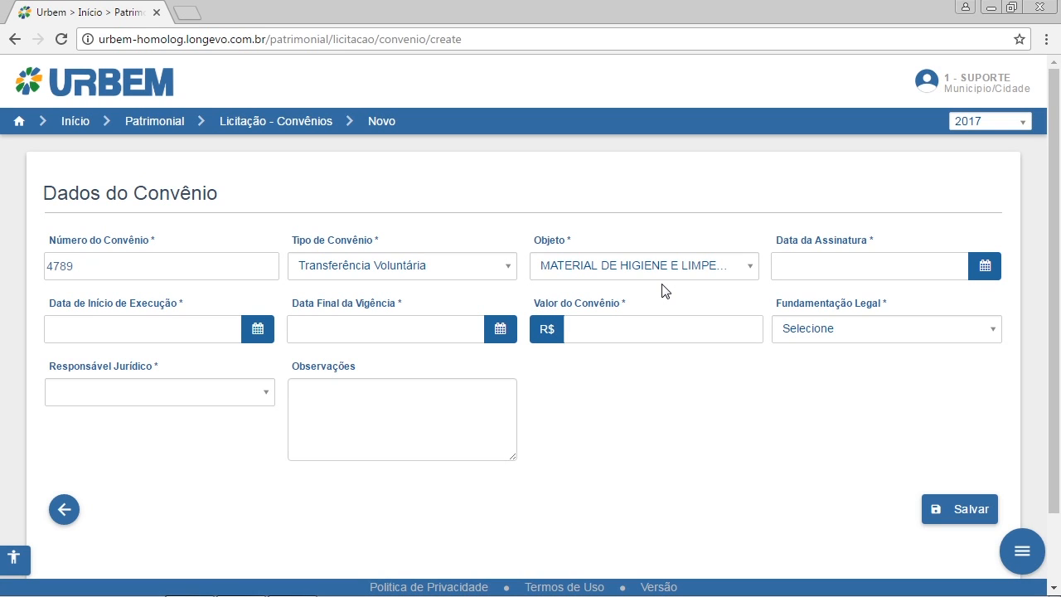
- Set the signature date (Data da Assinatura) to 06/03/2017
click(801, 267)
click(987, 268)
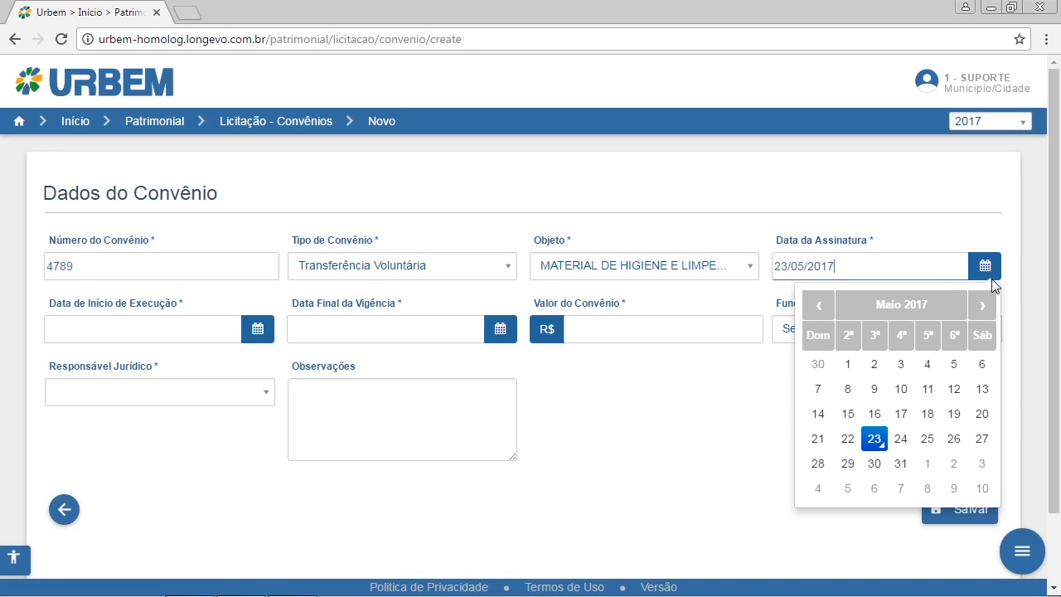
double_click(821, 311)
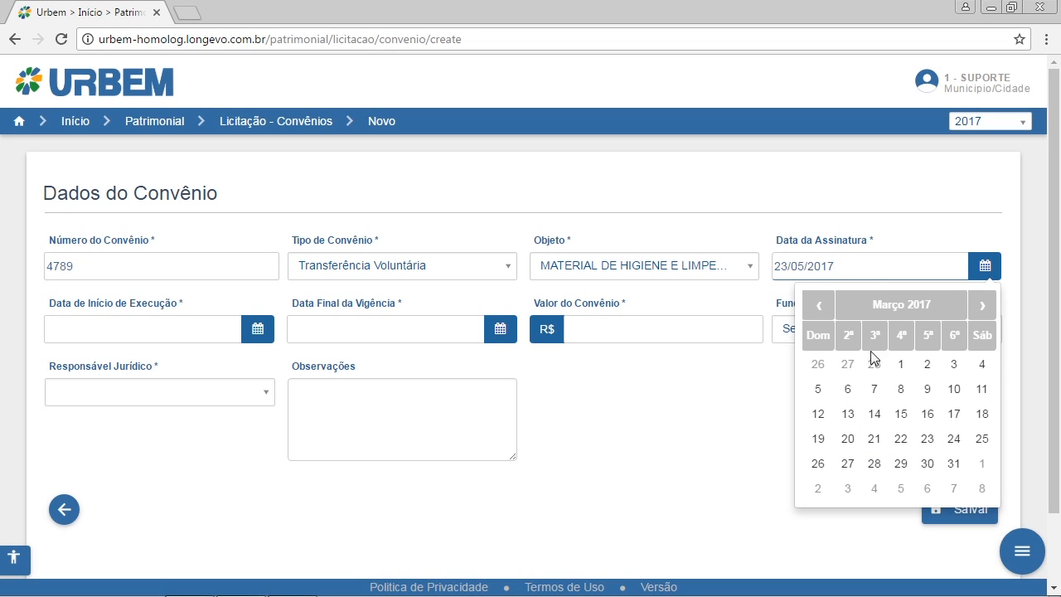
click(848, 390)
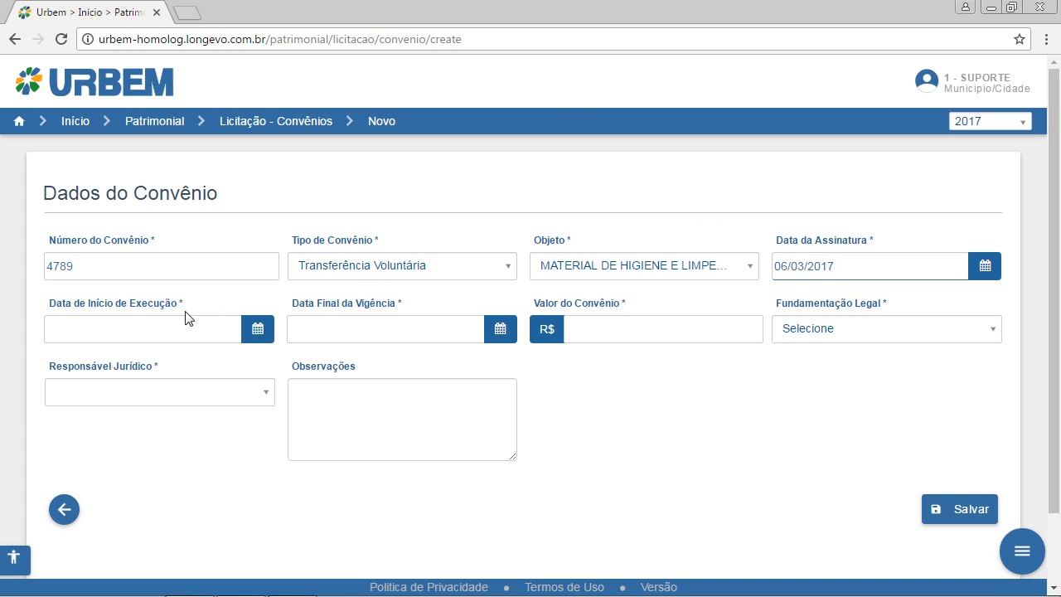
- Set the execution start date (Data de Início de Execução) to 03/04/2017
click(190, 338)
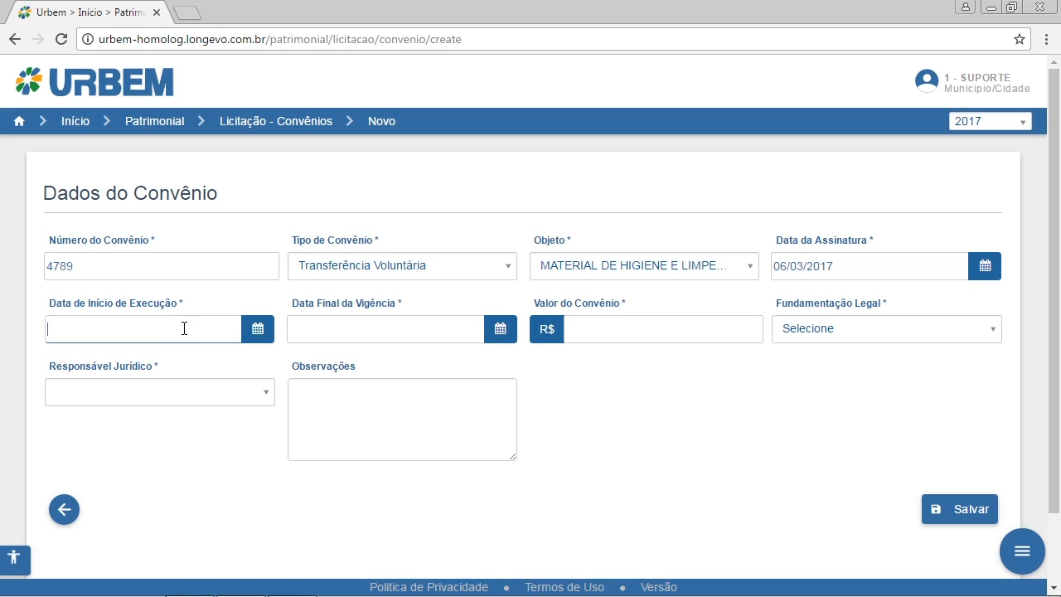
click(257, 337)
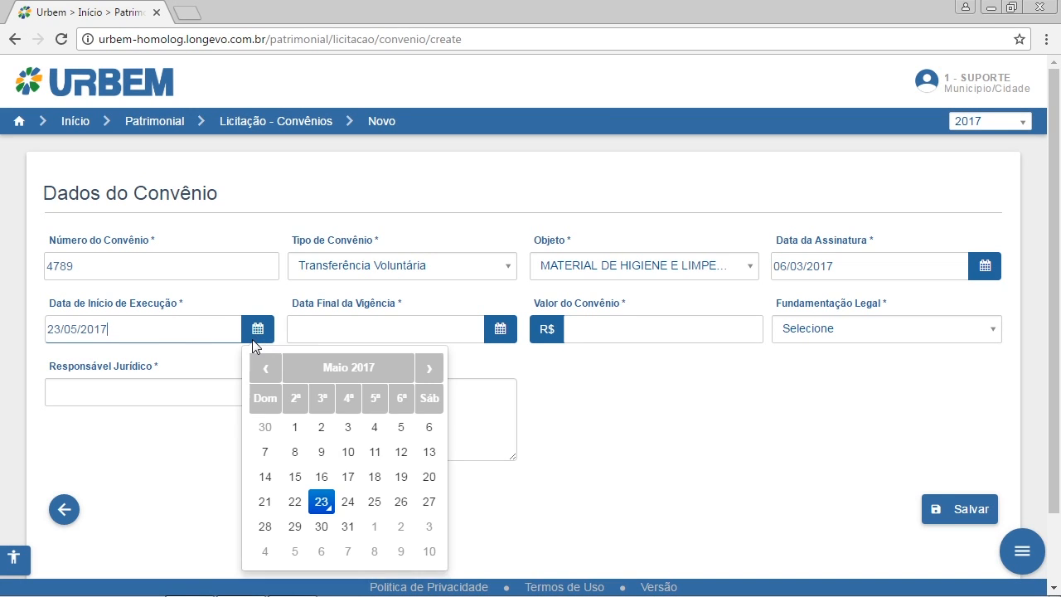
double_click(260, 369)
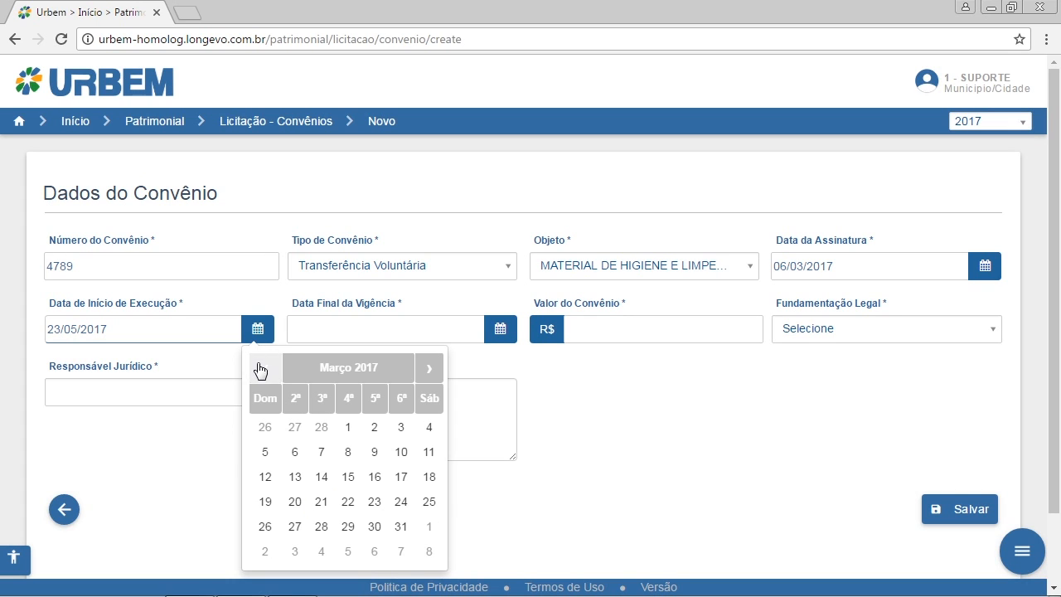
click(423, 370)
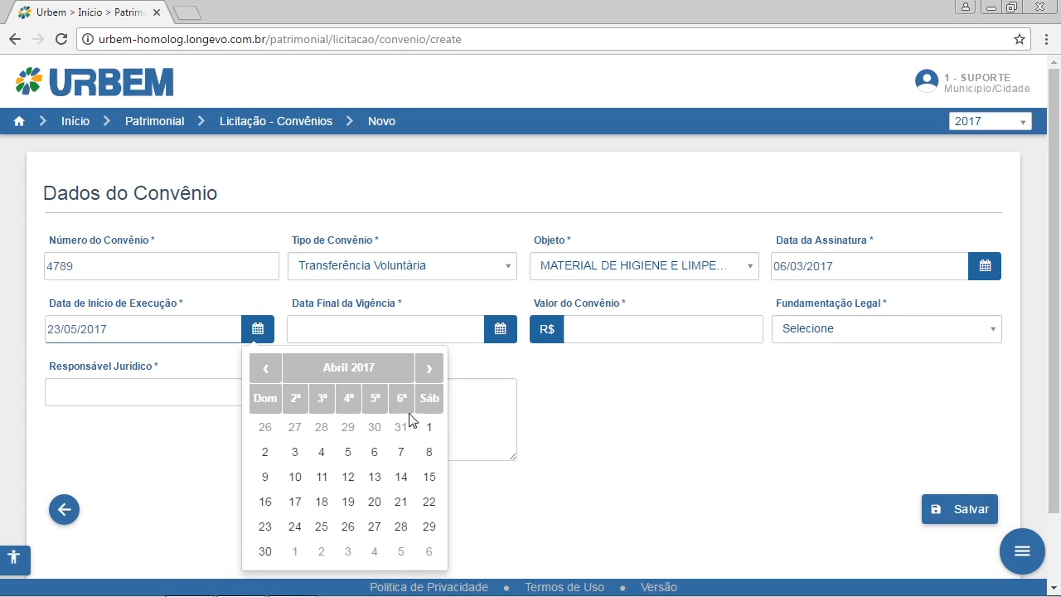
click(294, 455)
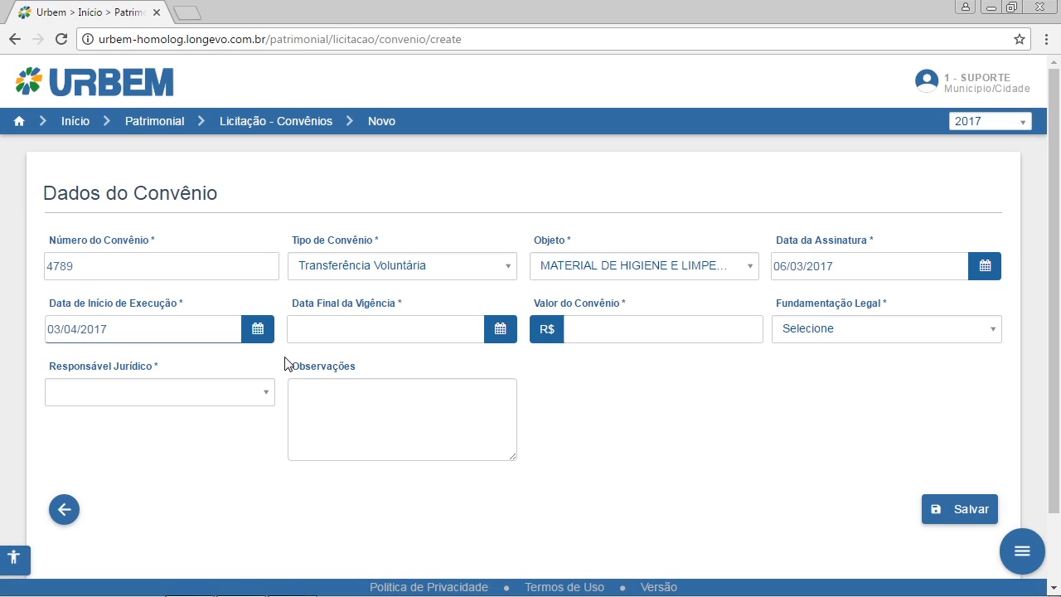
- Set the final validity date (Data Final da Vigência) to 25/05/2018
click(324, 337)
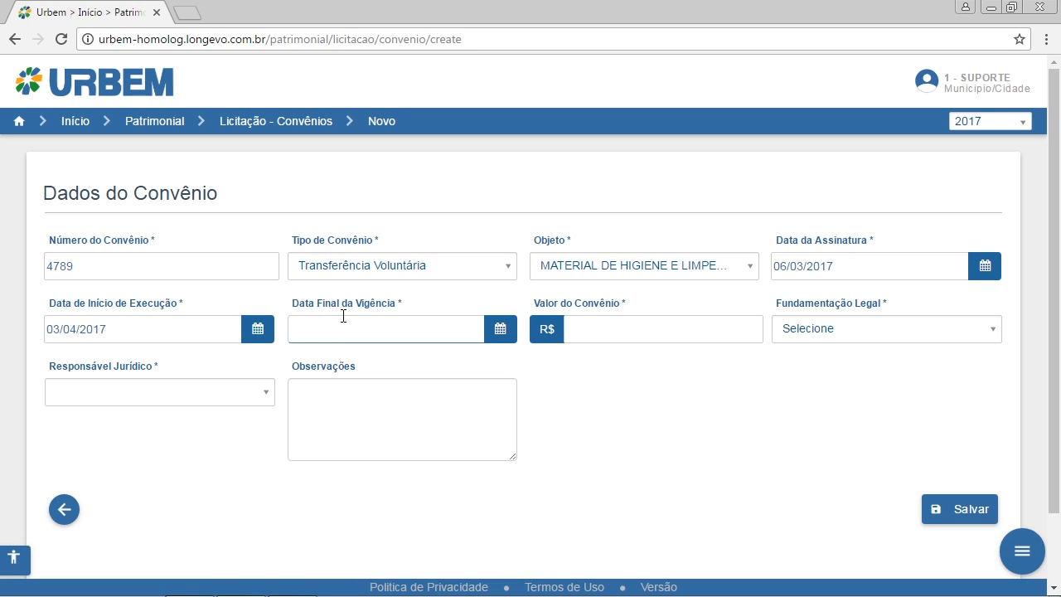
text(2)
text(5/05/2018)
- Enter a convênio value of R$ 45.000,00 and choose DECRETO 7016/2017 as the legal basis
click(581, 328)
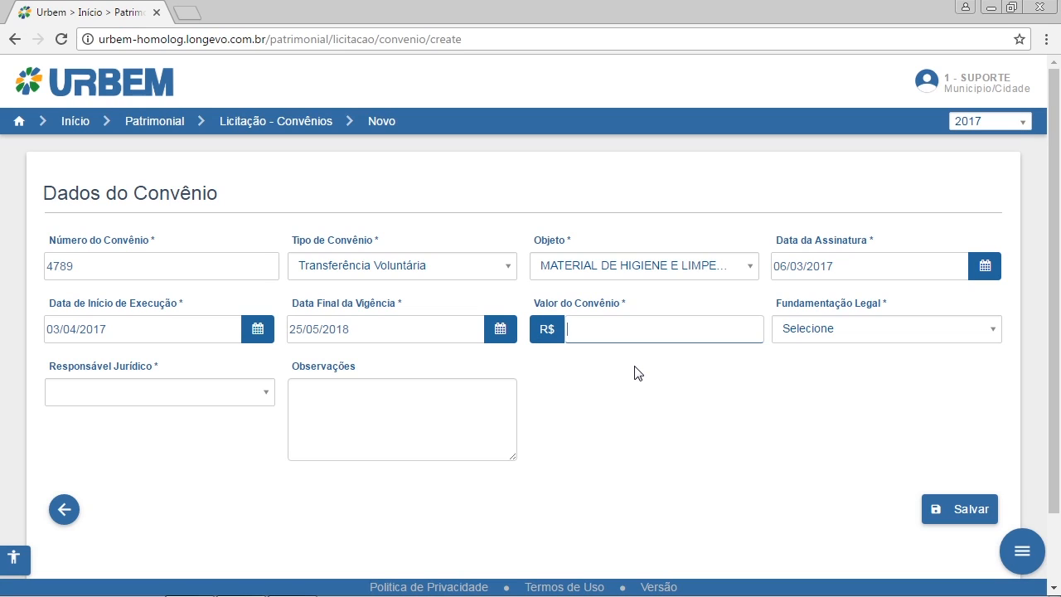
text(45.000,00)
click(700, 417)
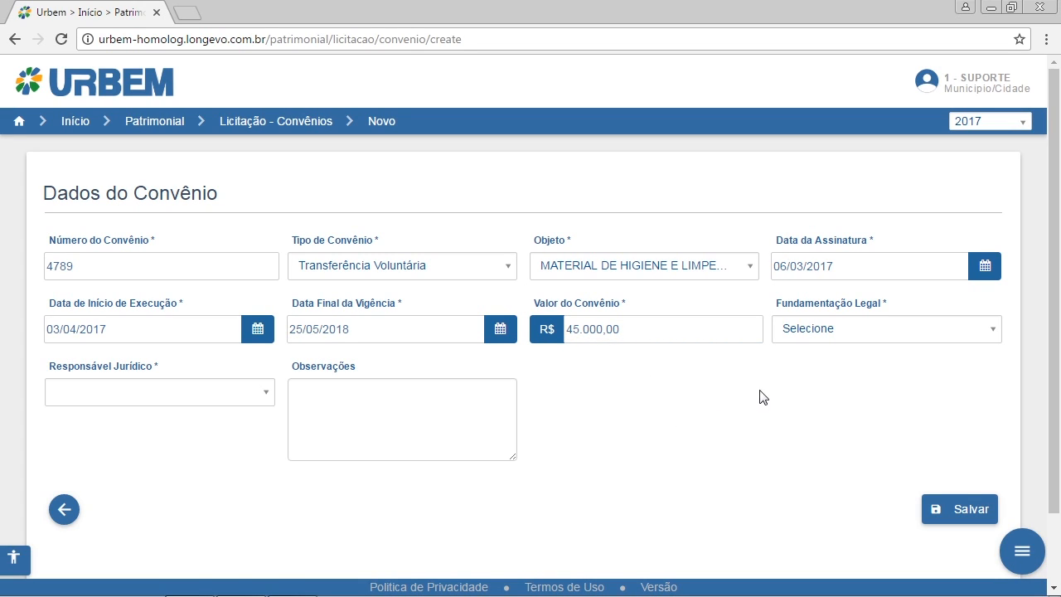
click(872, 331)
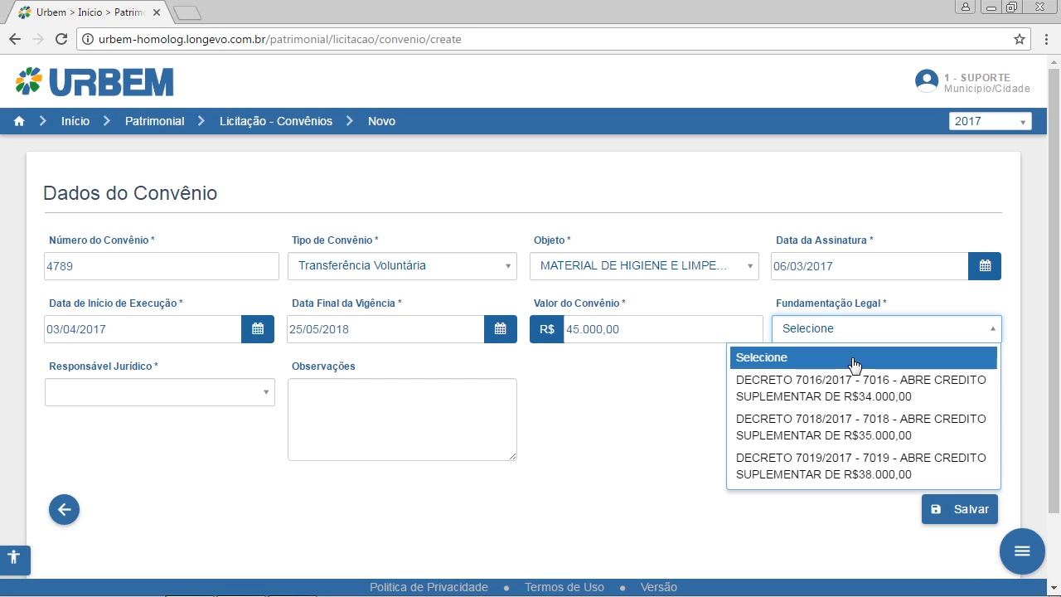
click(829, 399)
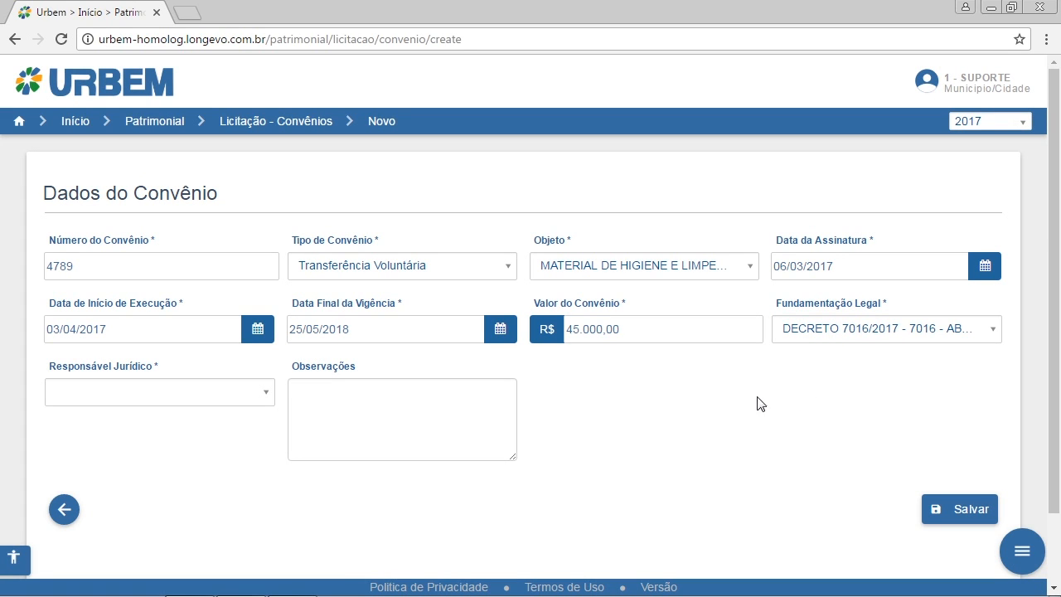
- Search for the legal representative by first name and assign the matching person as Responsável Jurídico
click(188, 402)
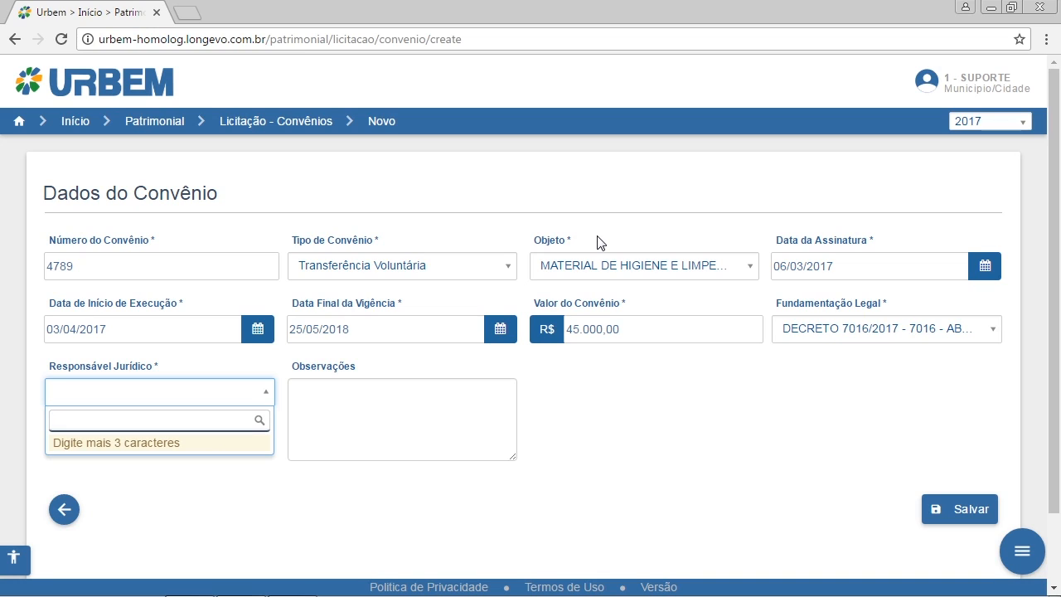
click(190, 403)
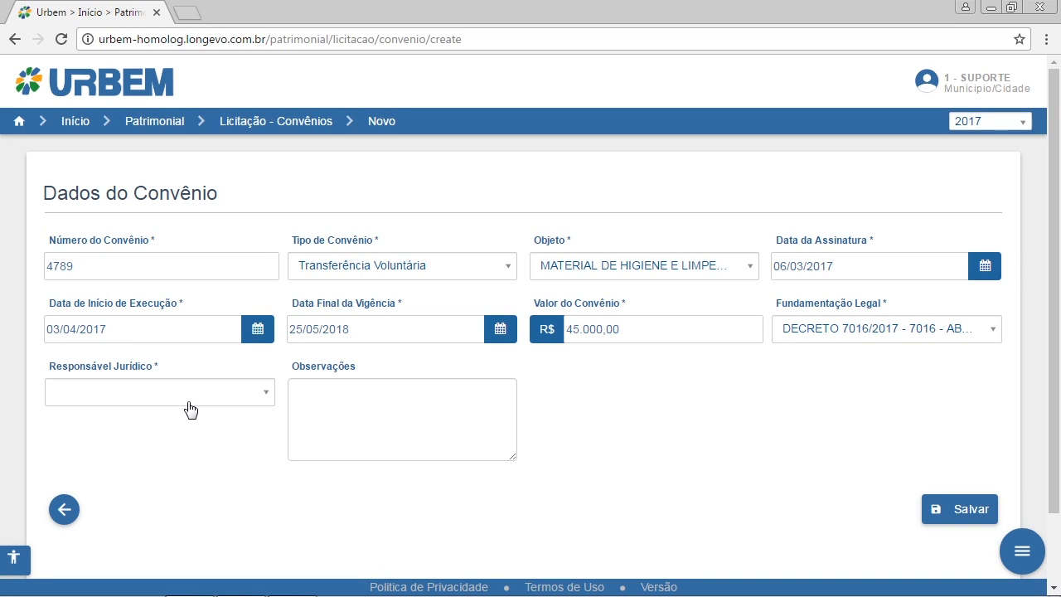
click(190, 408)
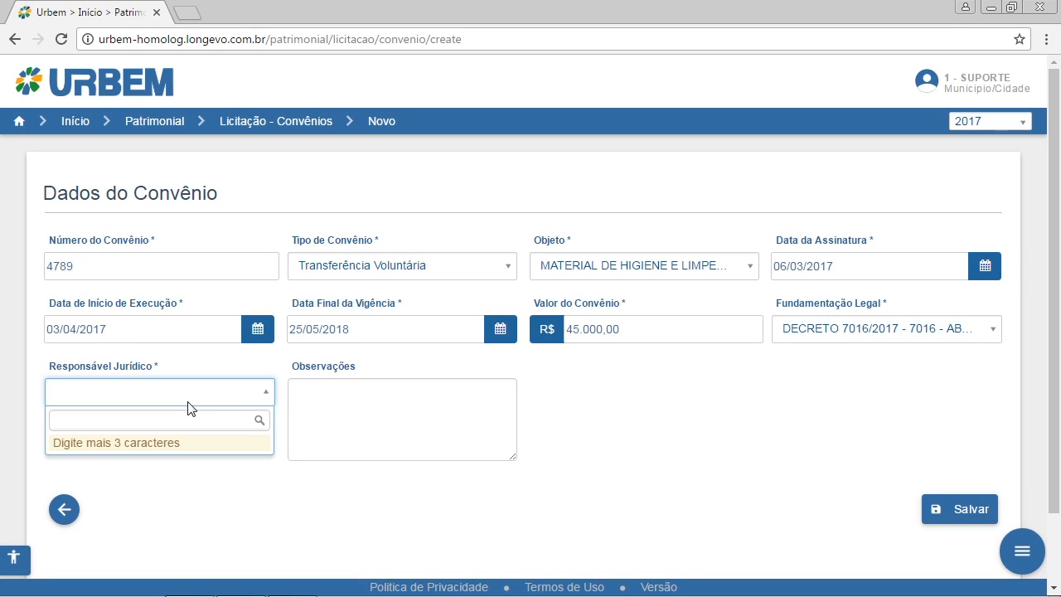
click(196, 414)
text(Car)
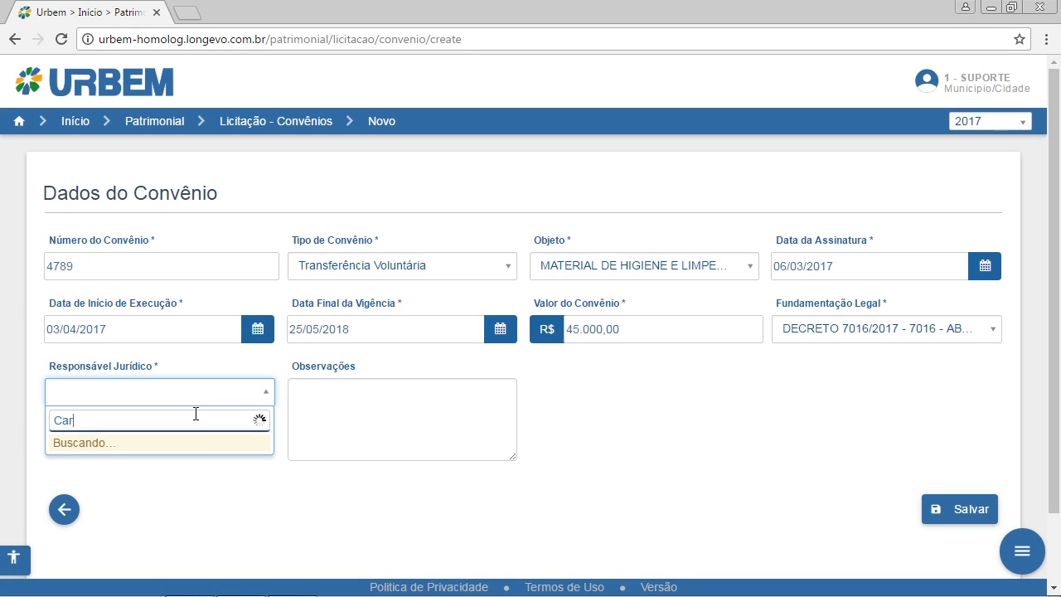
text(lo)
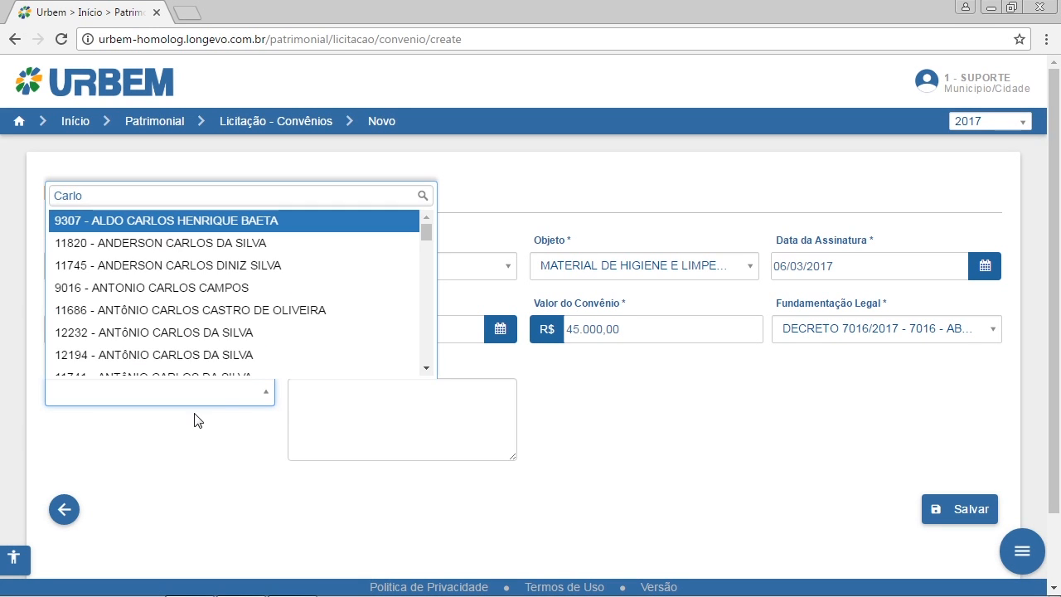
scroll(202, 371, down, 5)
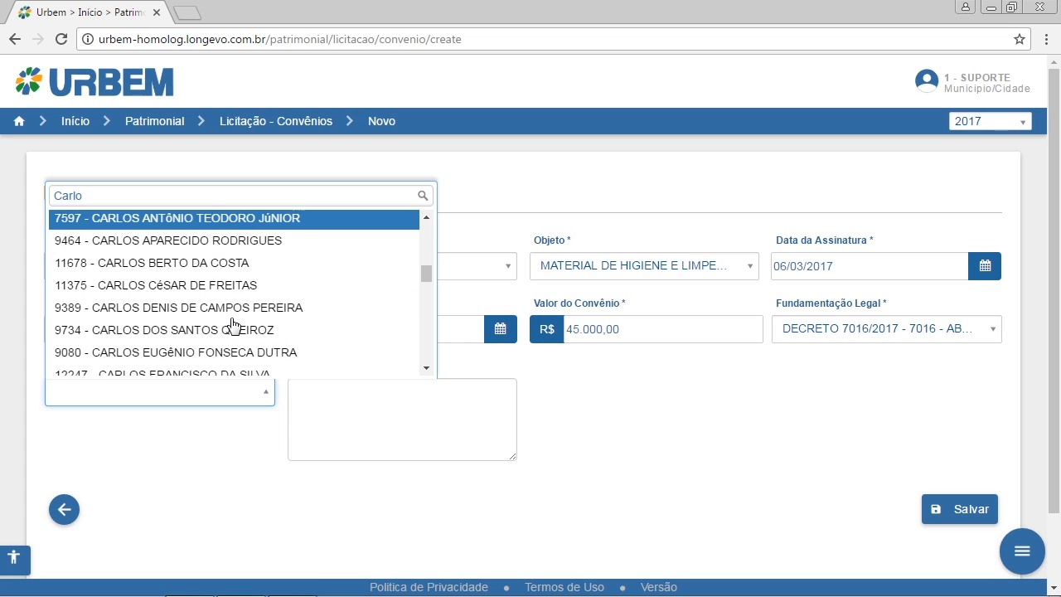
click(234, 264)
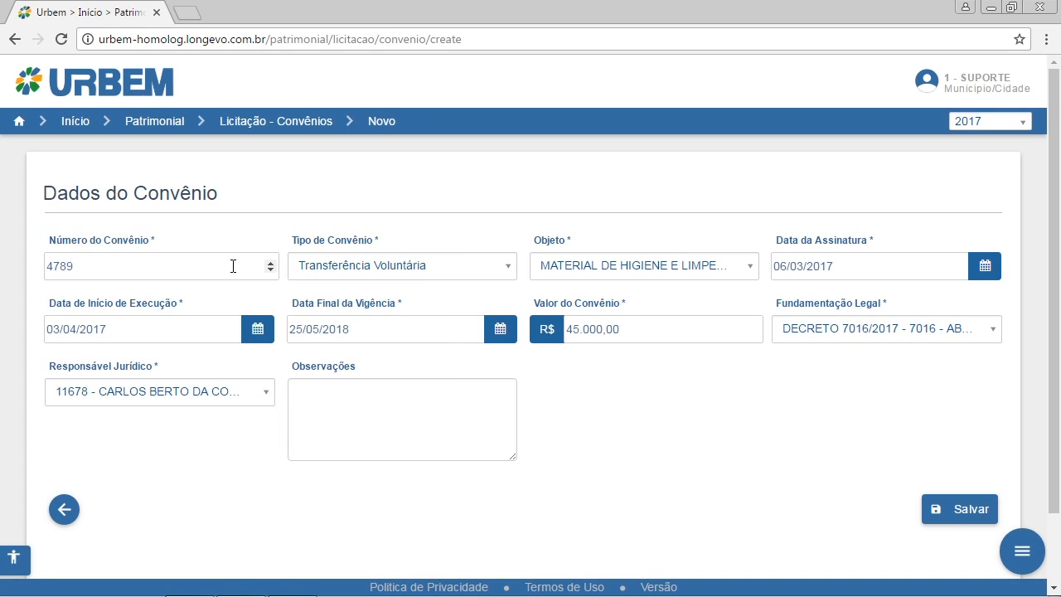
- Leave the observations empty and save the new convênio
click(342, 406)
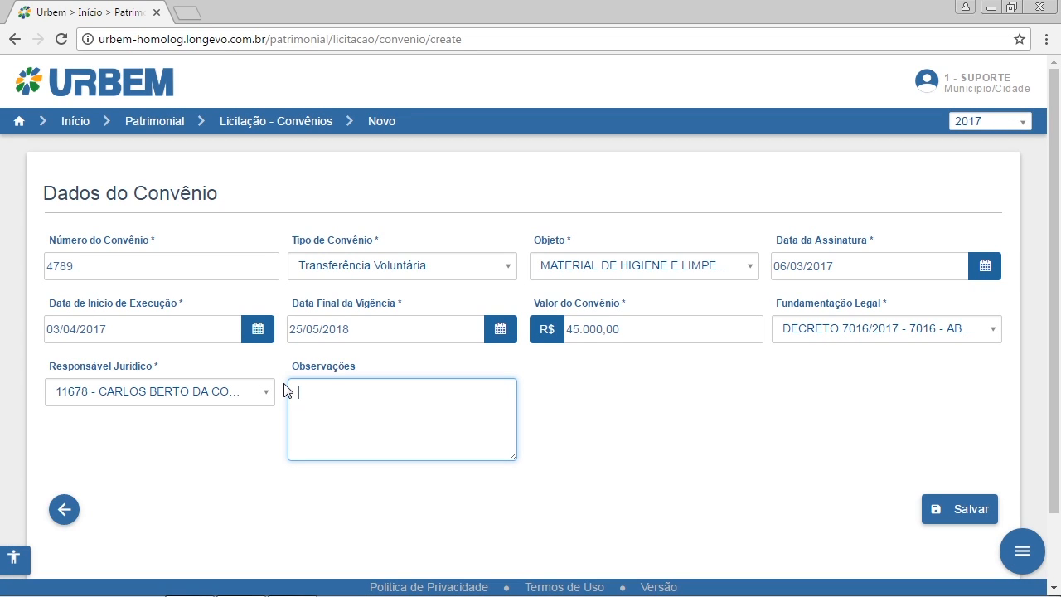
click(677, 478)
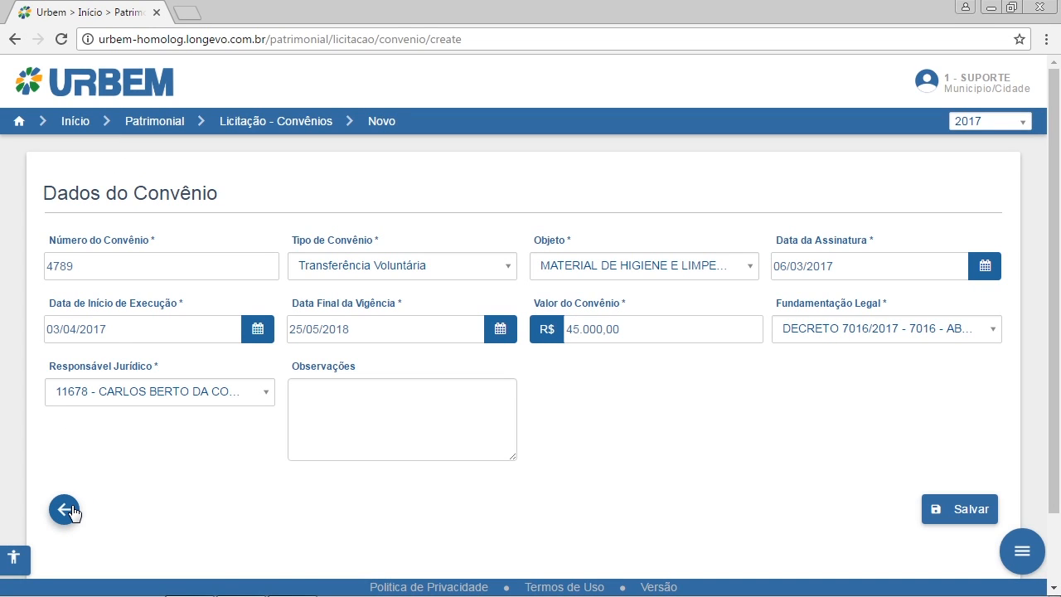
click(954, 515)
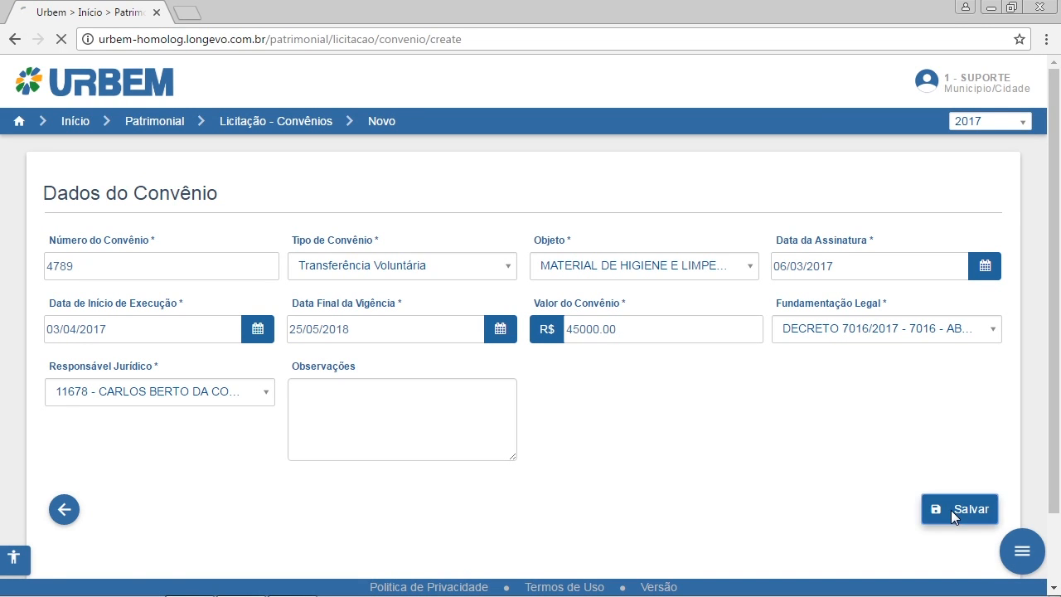